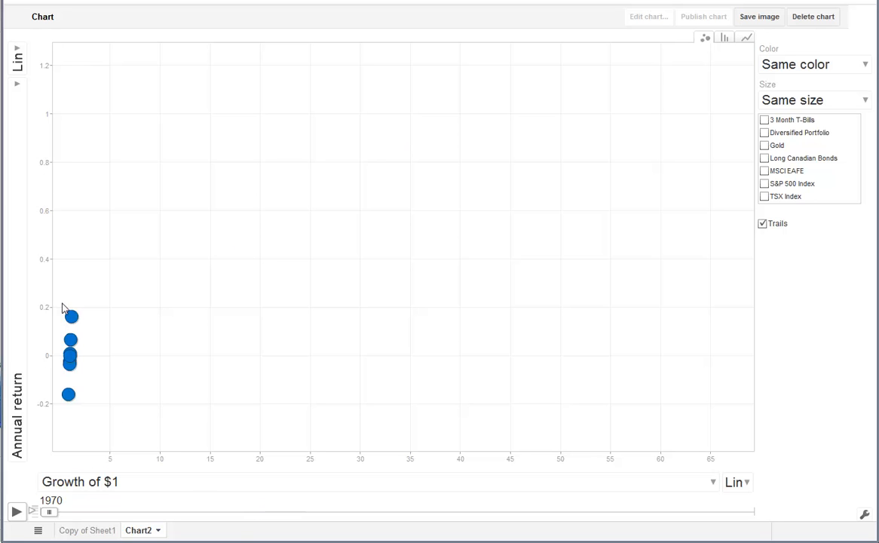
Step: Identify individual asset bubbles for 1970 and set the horizontal axis to Annual return
left_click(579, 488)
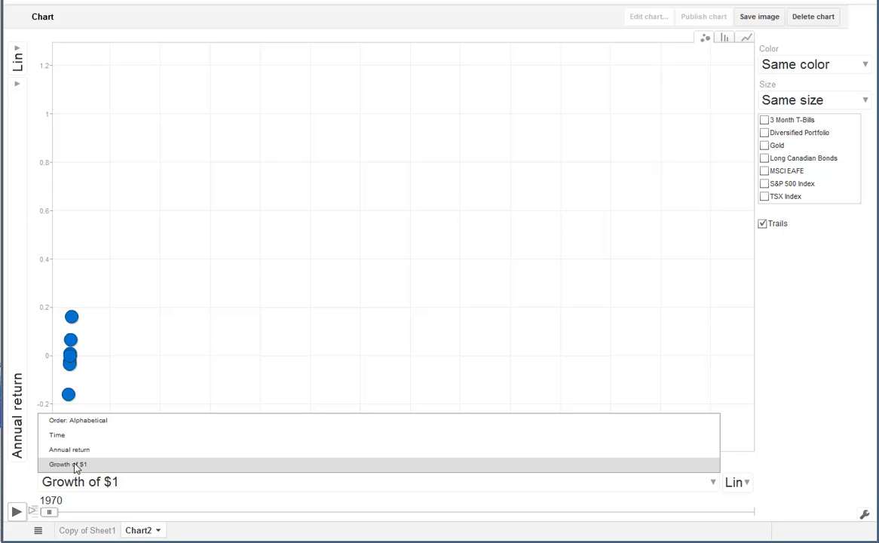
mouse_move(66, 398)
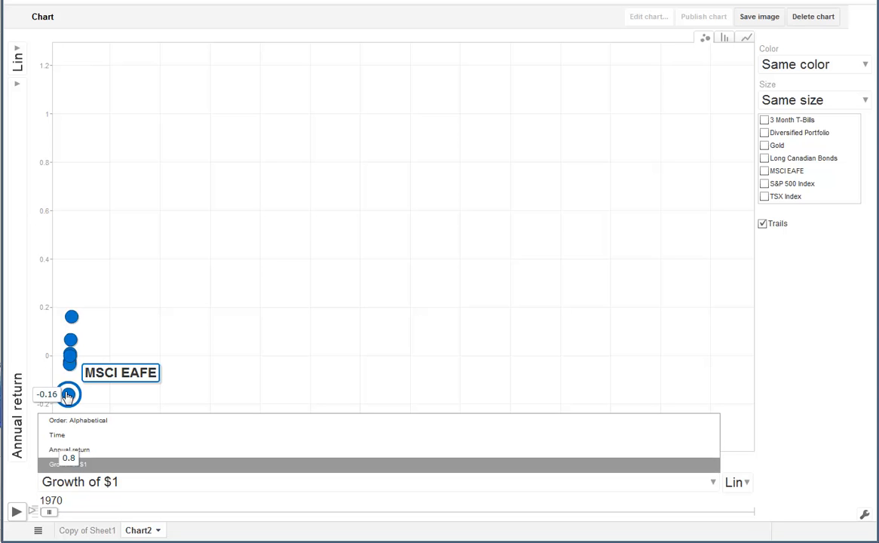
mouse_move(71, 367)
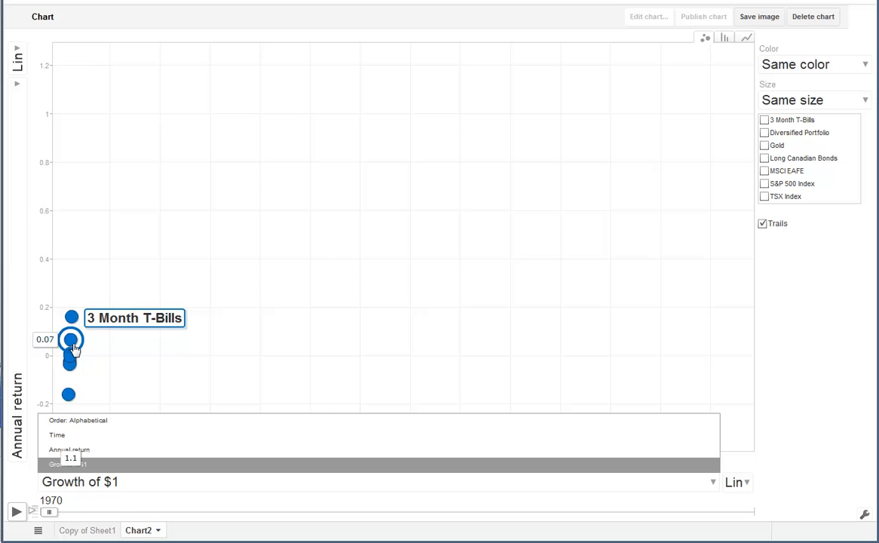
mouse_move(75, 321)
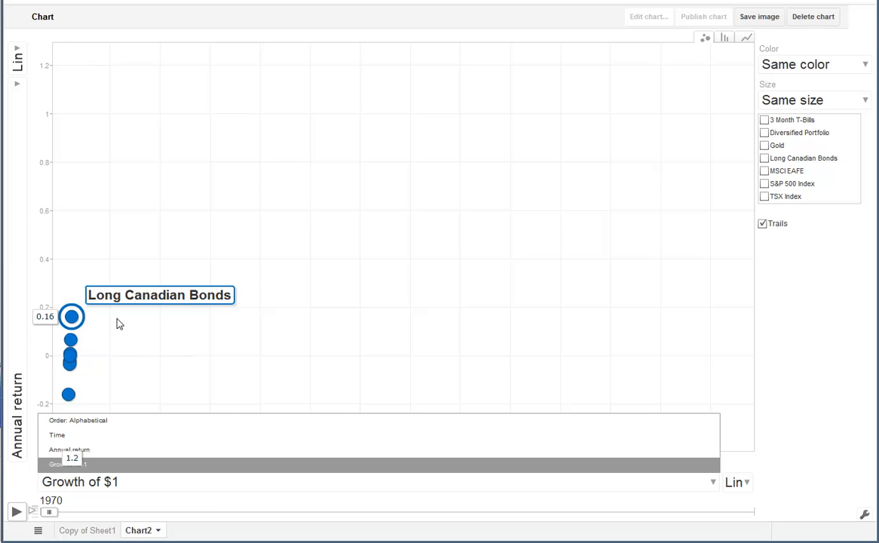
mouse_move(804, 125)
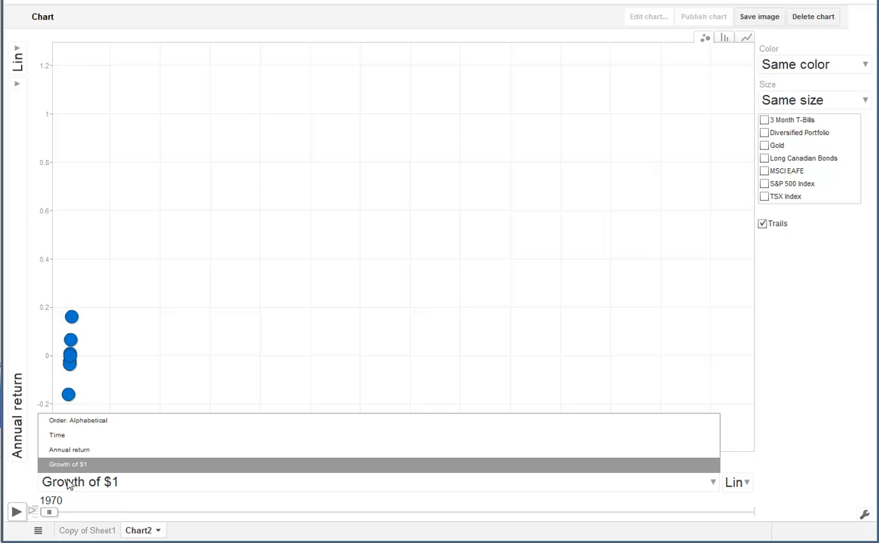
left_click(85, 453)
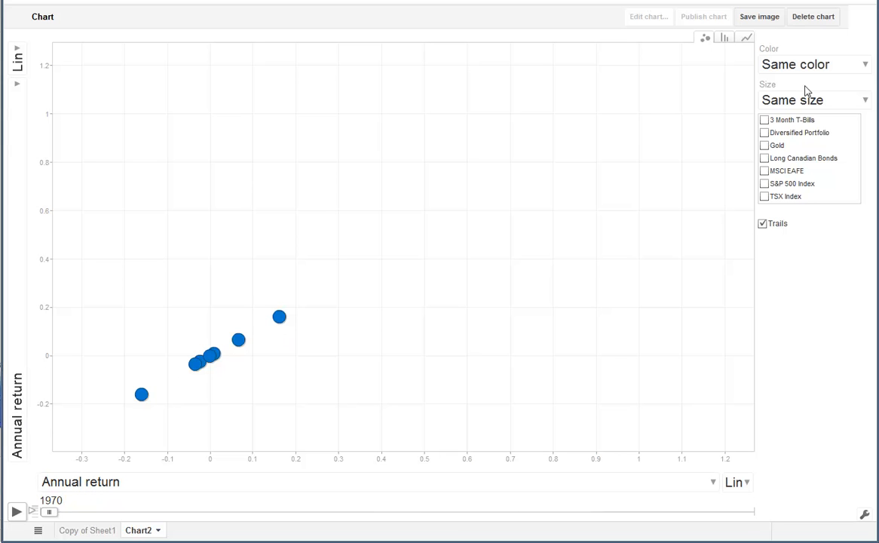
Step: Play the motion chart through the years, replay it from 1970 and pause it at 1974
left_click(16, 512)
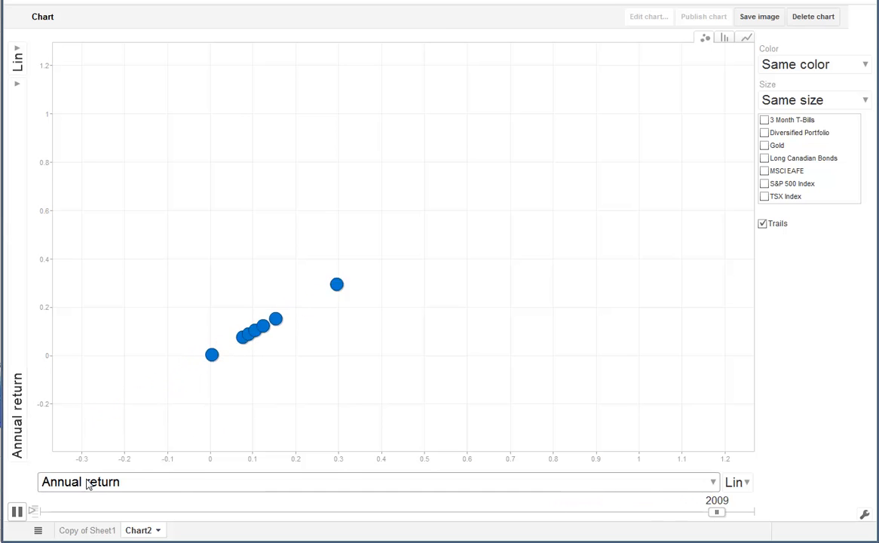
left_click(16, 511)
left_click(16, 512)
Step: Set the horizontal axis to Time and colour the bubbles with Unique colors
left_click(98, 488)
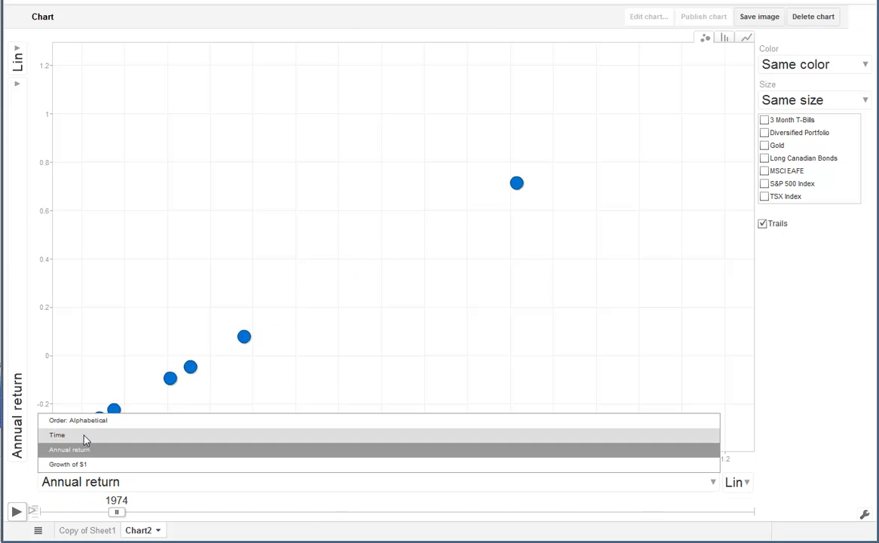
left_click(86, 438)
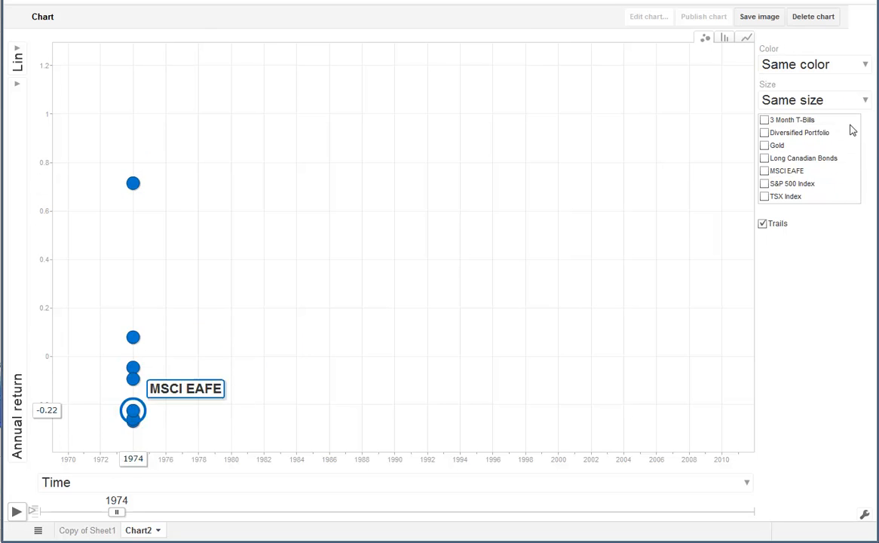
left_click(790, 68)
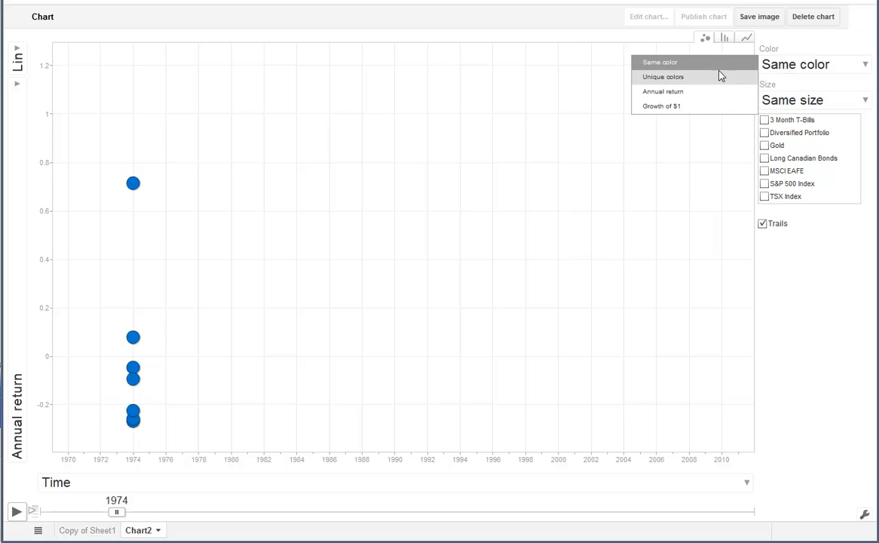
left_click(662, 77)
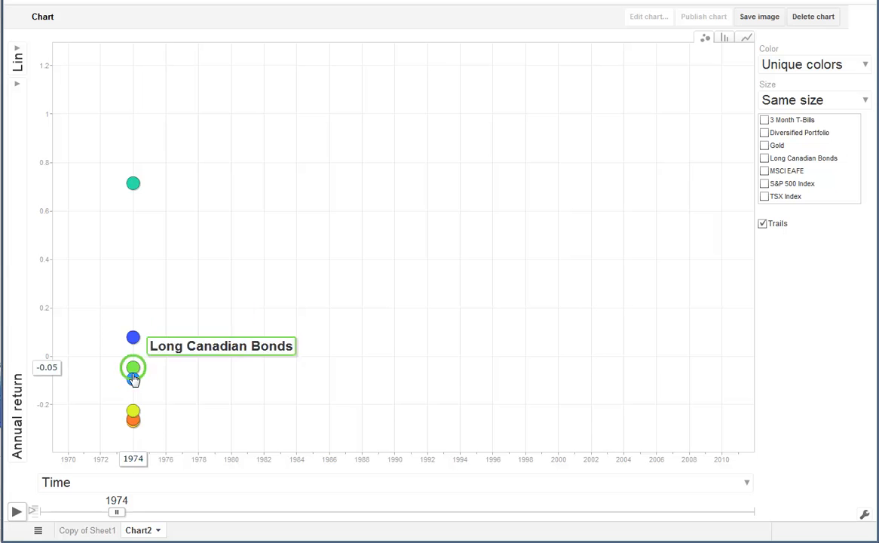
Step: Select Gold and play its trail from a timeline reset to 1970 through 2011
left_click(765, 147)
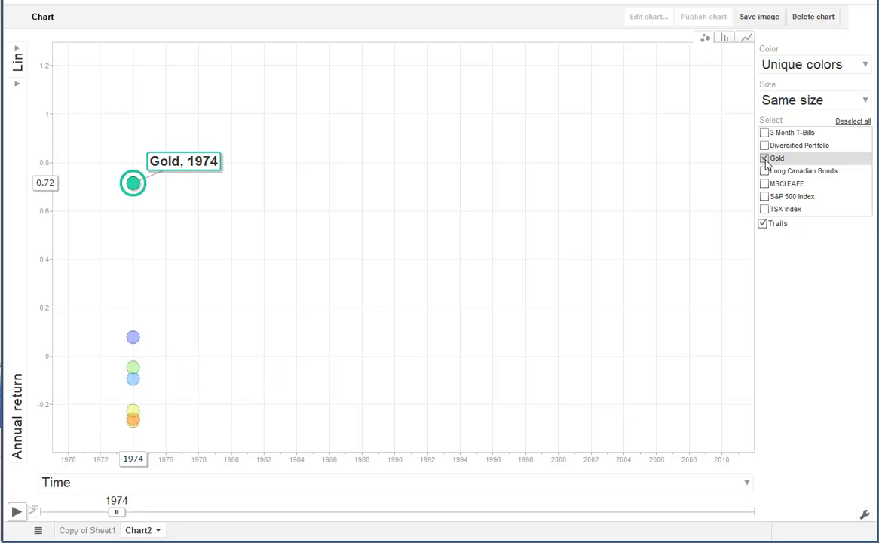
left_click_drag(121, 517, 42, 522)
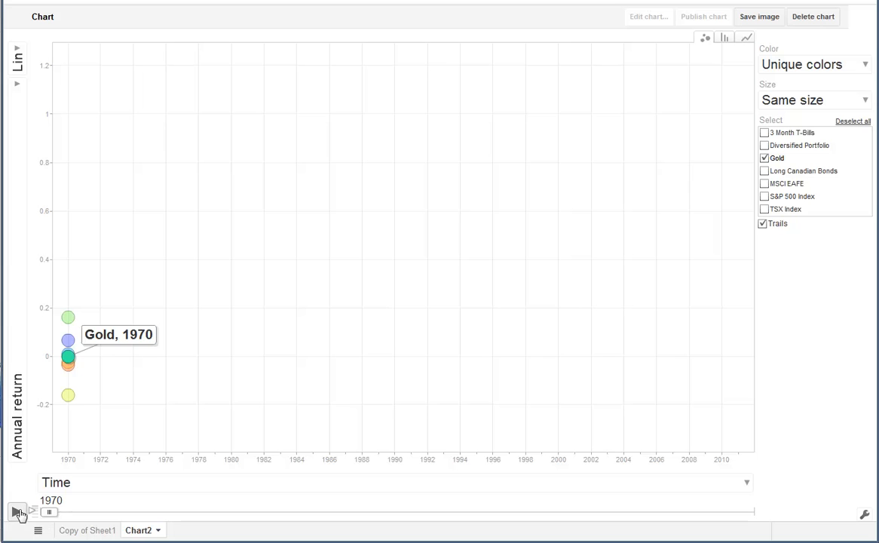
left_click(17, 512)
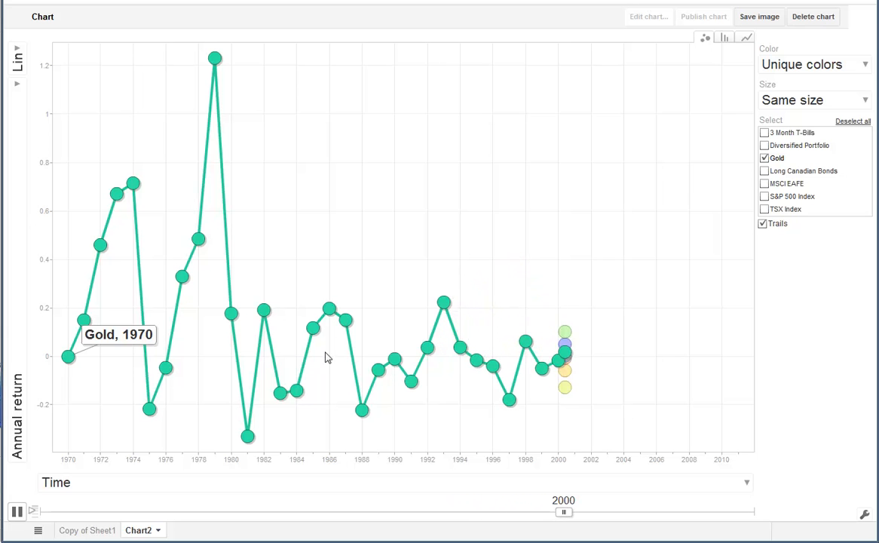
mouse_move(481, 362)
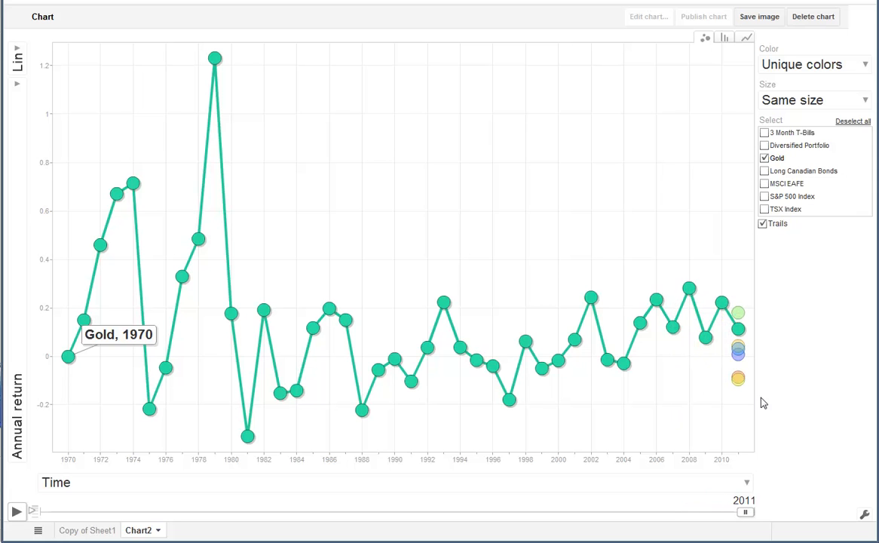
mouse_move(738, 332)
Step: Add S&P 500 Index to the selection and replay the animation, switching Trails off and back on during playback
left_click(790, 196)
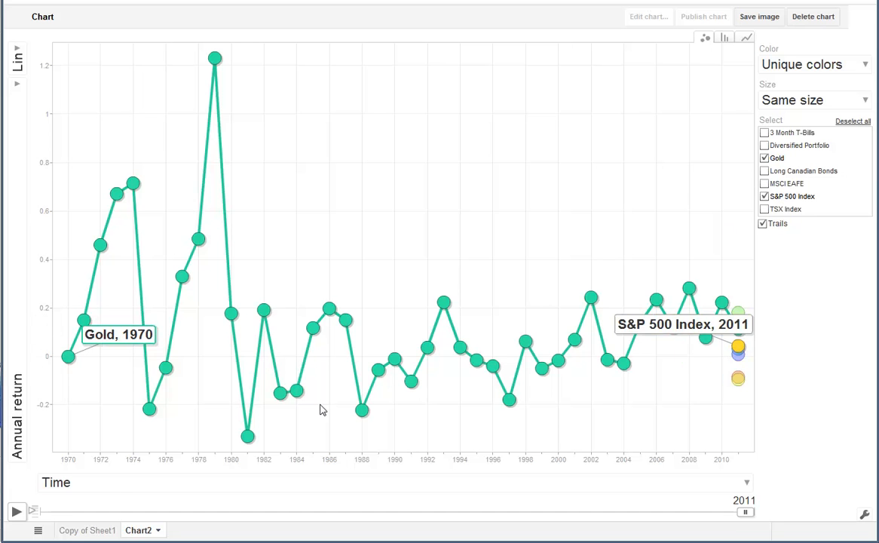
left_click(16, 511)
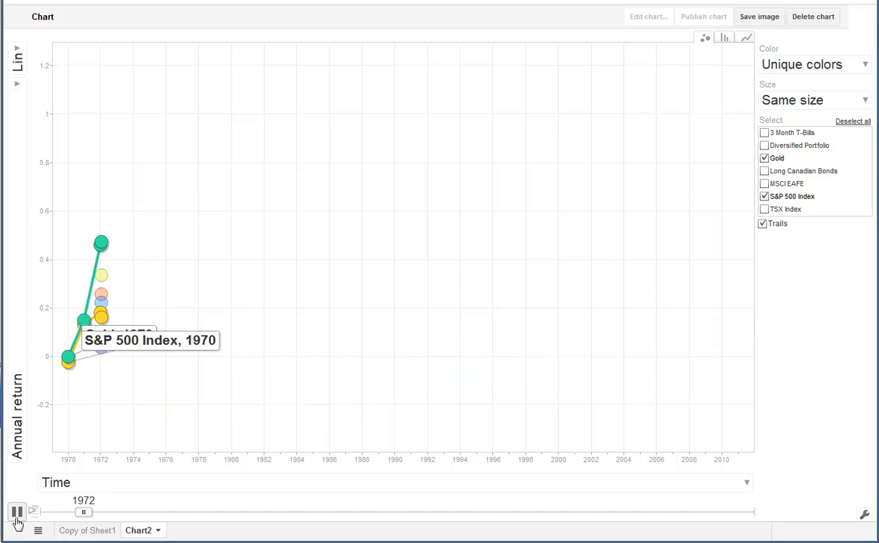
left_click(763, 226)
left_click(763, 225)
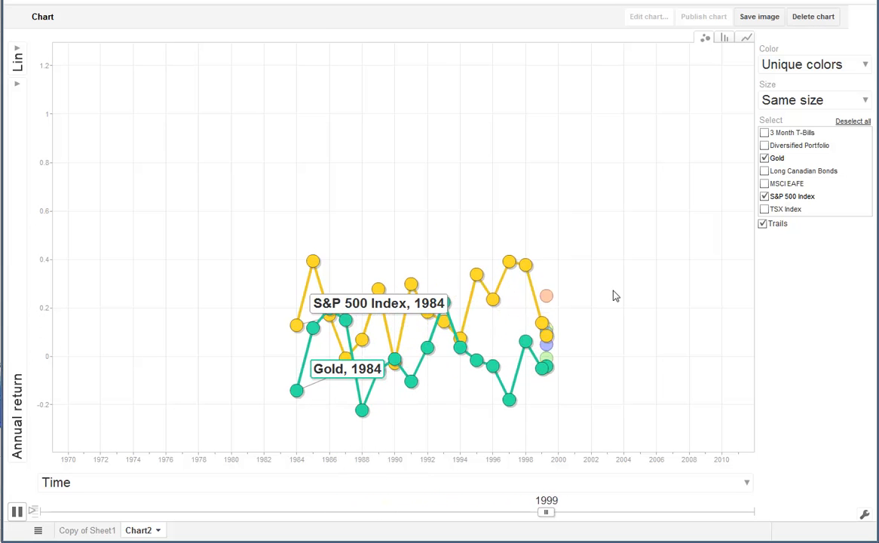
left_click(764, 159)
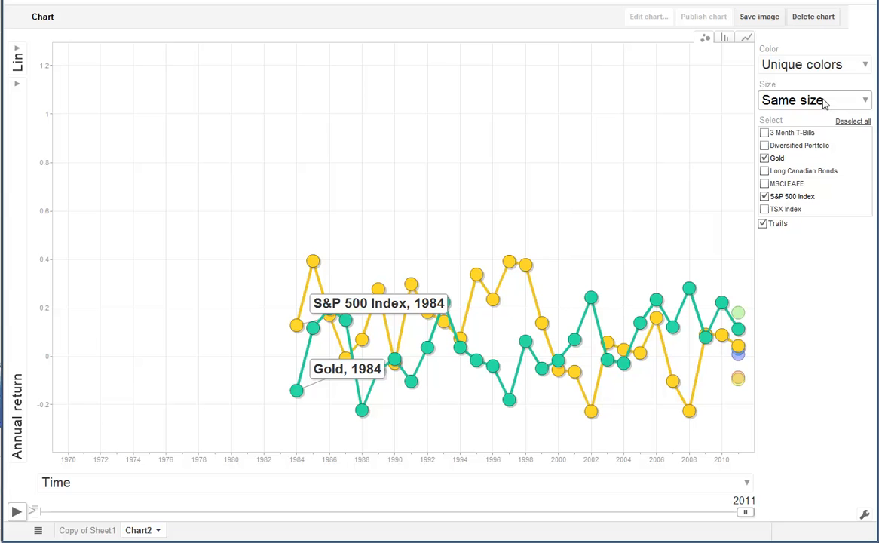
Step: Try sizing the bubbles by Annual return and settle on Growth of $1 as the size variable
left_click(825, 104)
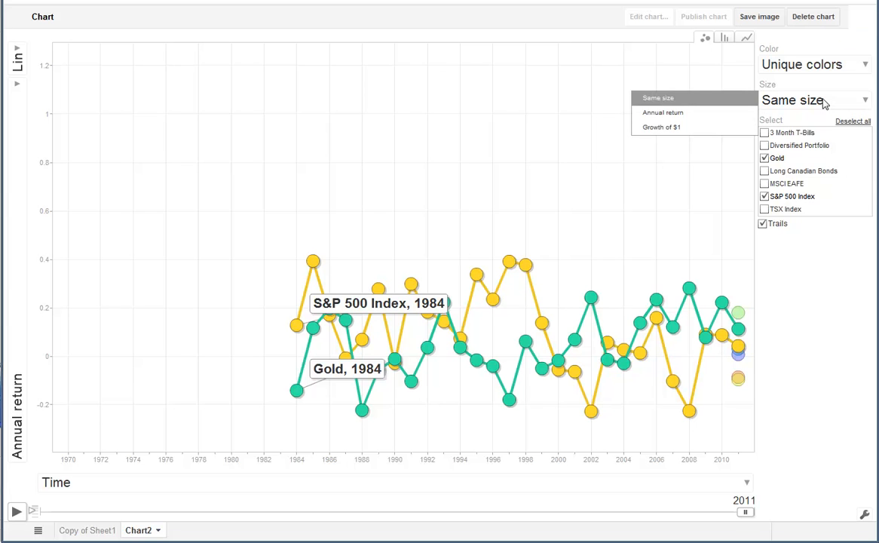
left_click(654, 113)
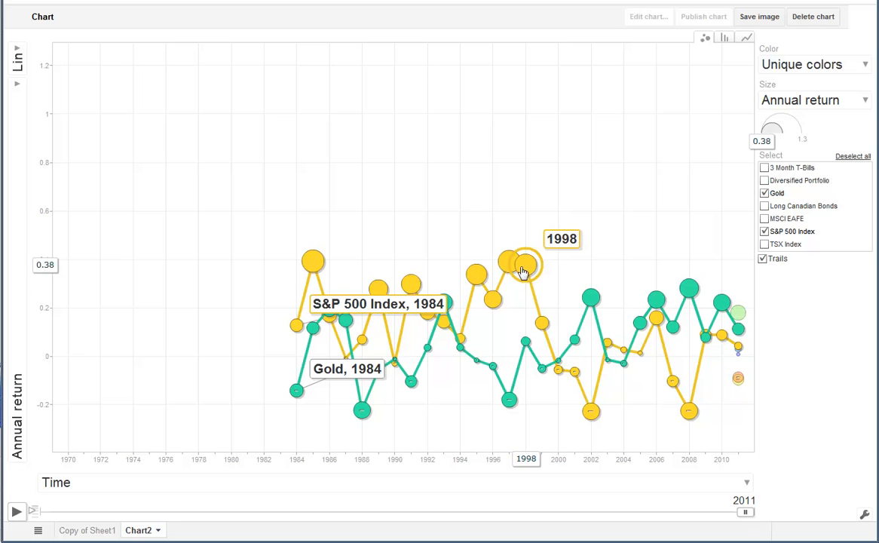
left_click(824, 114)
left_click(661, 128)
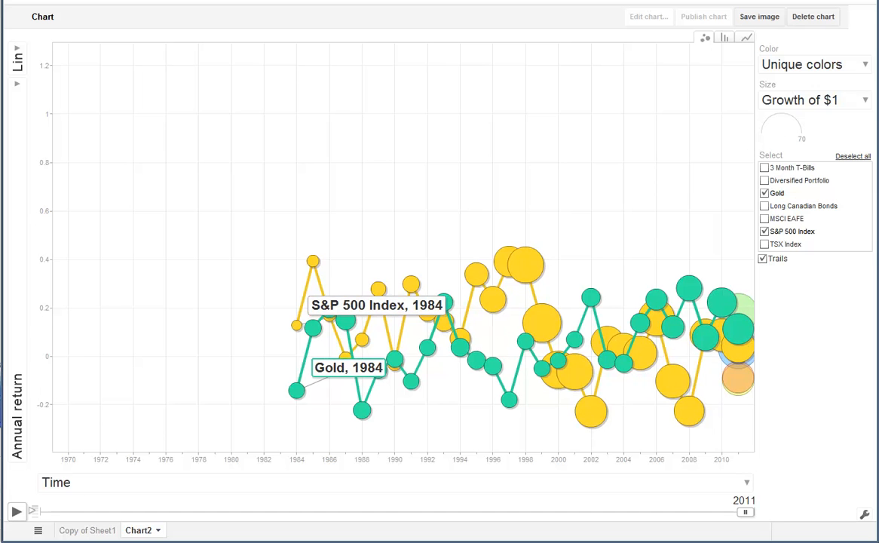
Step: Replay the animation, pausing at 1998 to switch the vertical axis to Growth of $1 before resuming to 2011
left_click(16, 512)
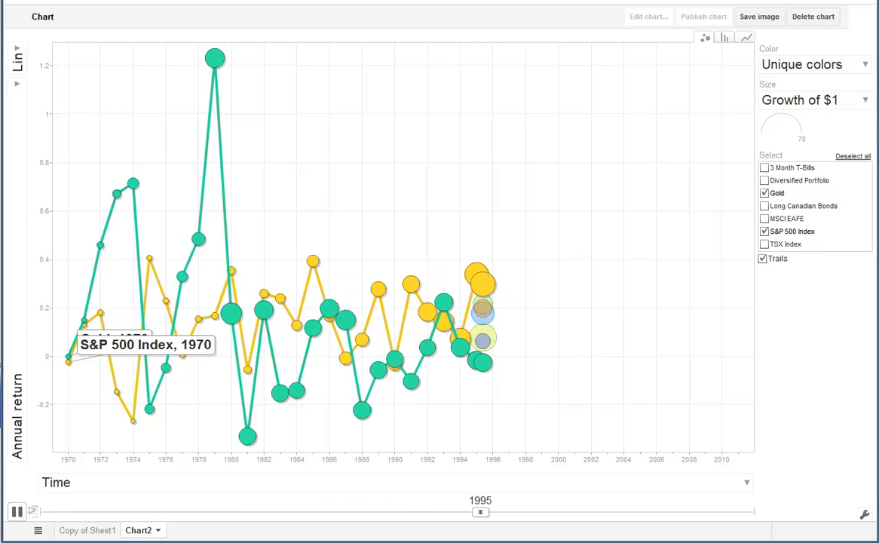
left_click(16, 512)
left_click(16, 346)
left_click(66, 98)
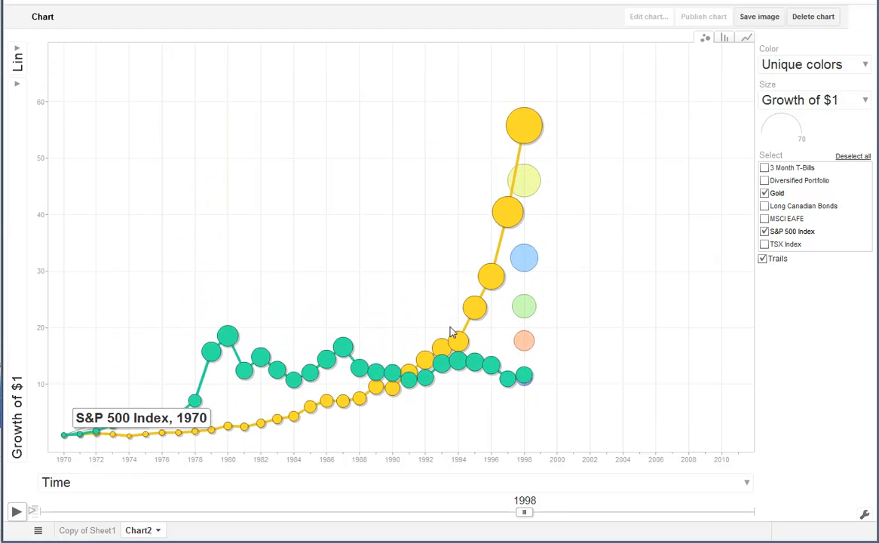
left_click(17, 513)
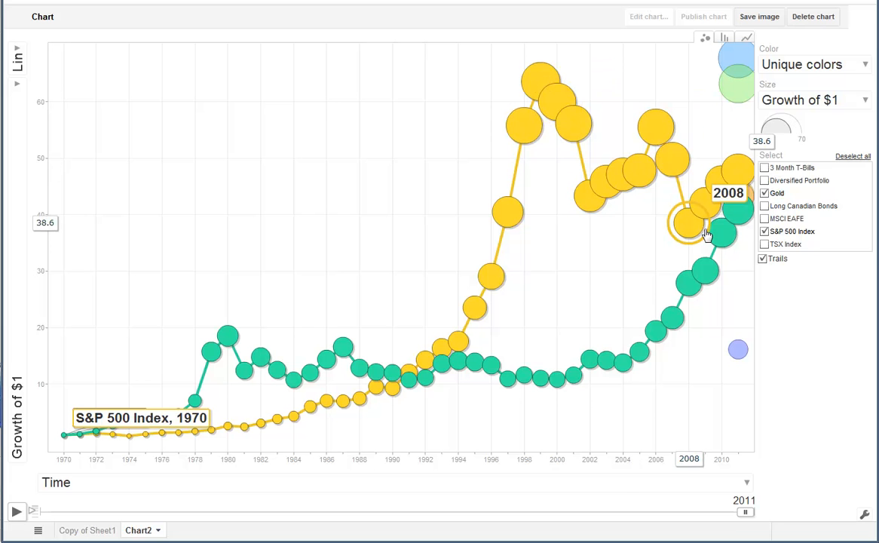
Step: Replace S&P 500 Index with Diversified Portfolio in the selection and replay the animation to compare it with Gold
left_click(765, 181)
left_click(764, 193)
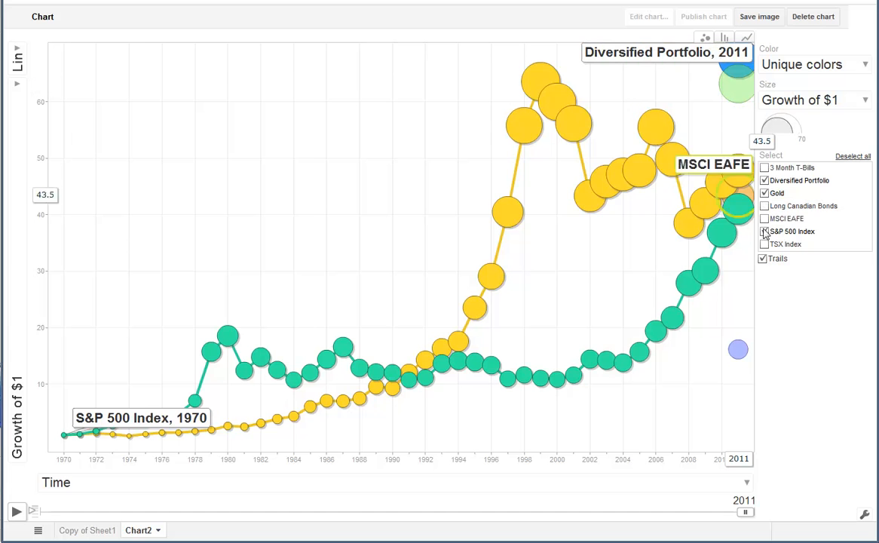
left_click(765, 232)
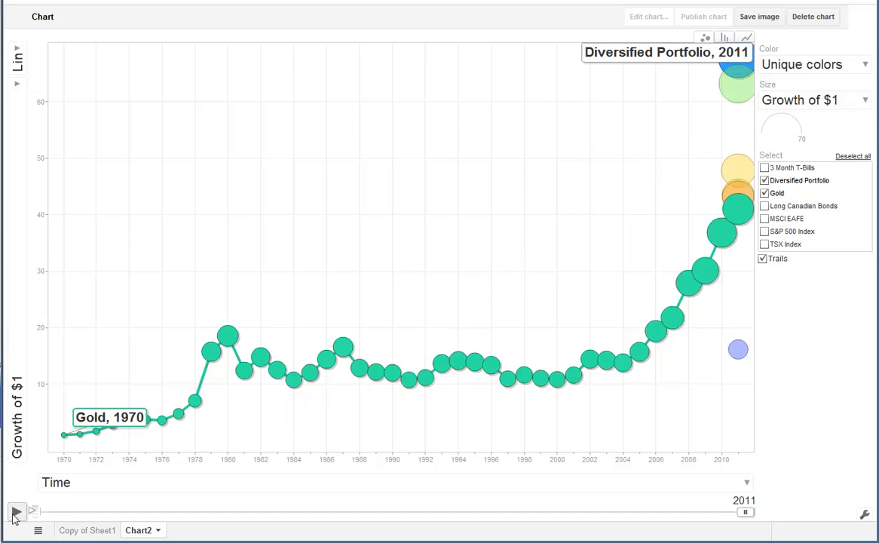
left_click(15, 514)
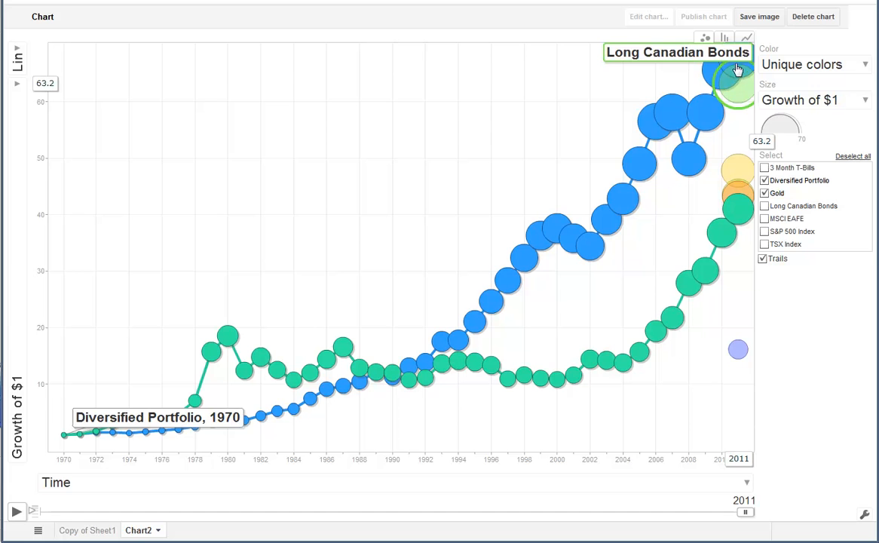
mouse_move(734, 61)
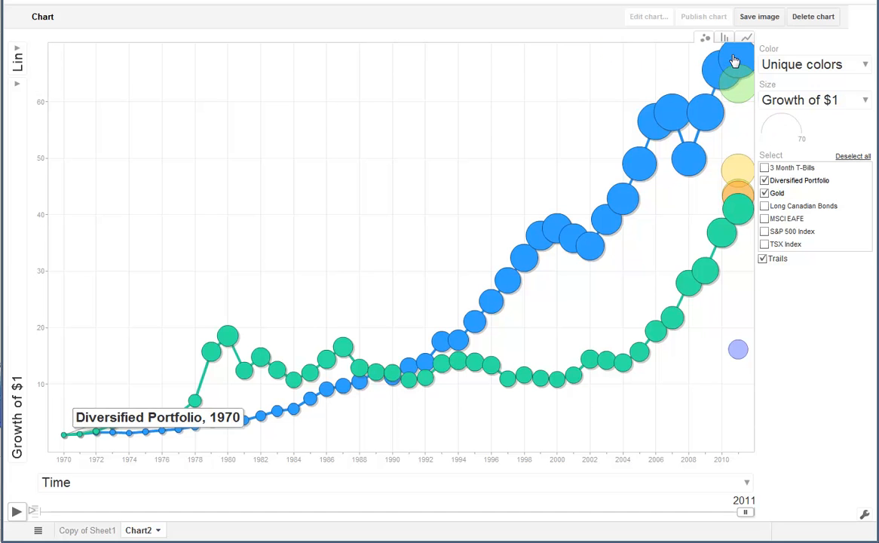
Step: Set the vertical axis to Annual return and try Annual return and Growth of $1 on the horizontal axis
mouse_move(747, 181)
left_click(15, 208)
left_click(69, 85)
left_click(174, 482)
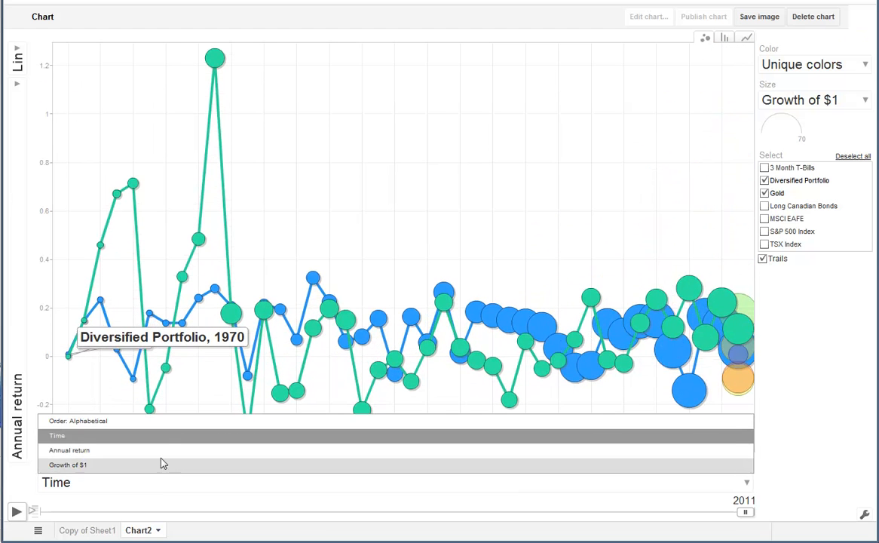
left_click(161, 451)
left_click(126, 481)
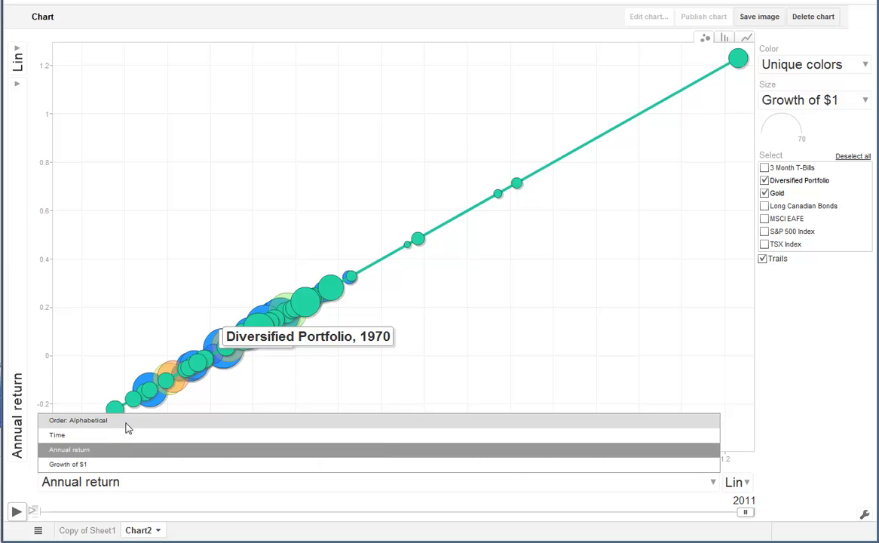
left_click(107, 466)
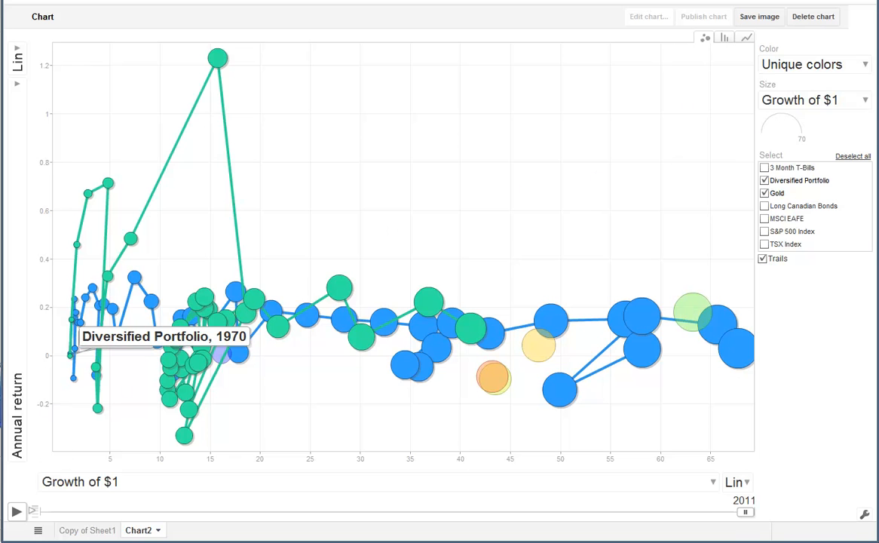
Step: Set the horizontal axis to Time and the vertical axis to Growth of $1
left_click(88, 490)
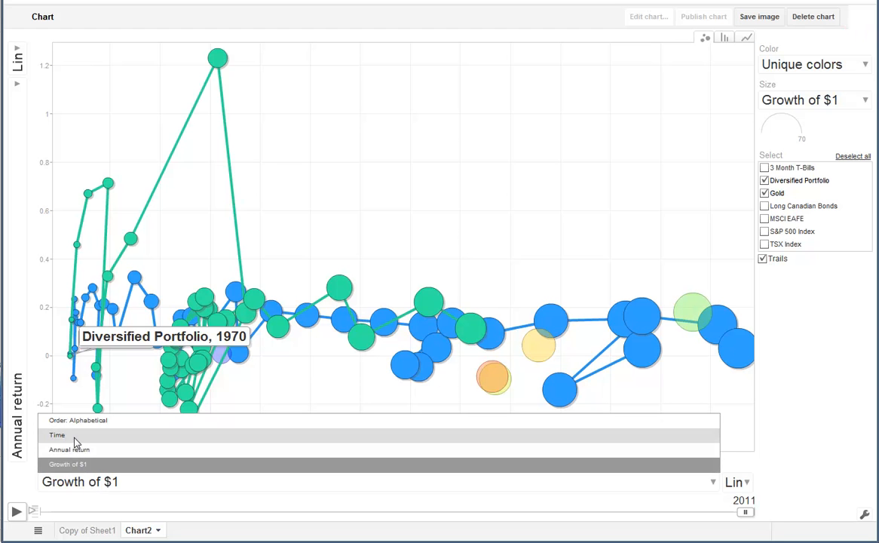
left_click(67, 433)
left_click(21, 403)
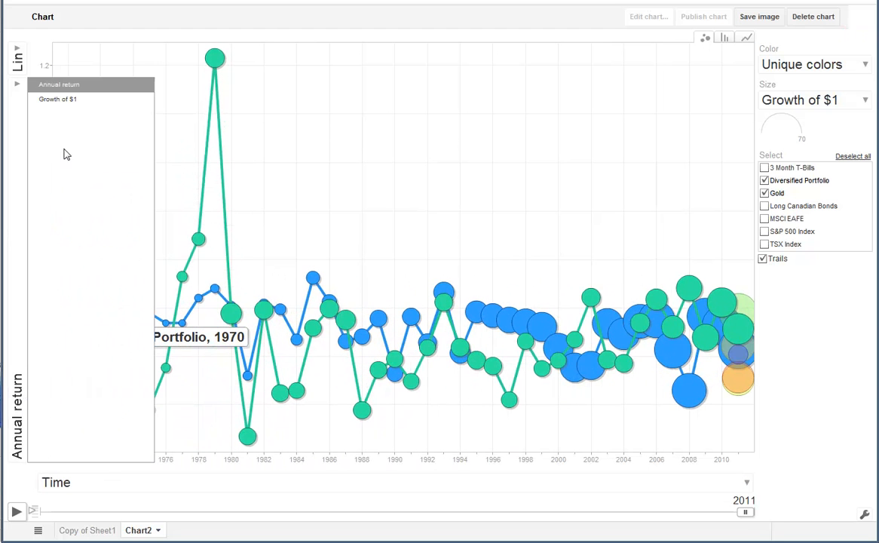
left_click(61, 100)
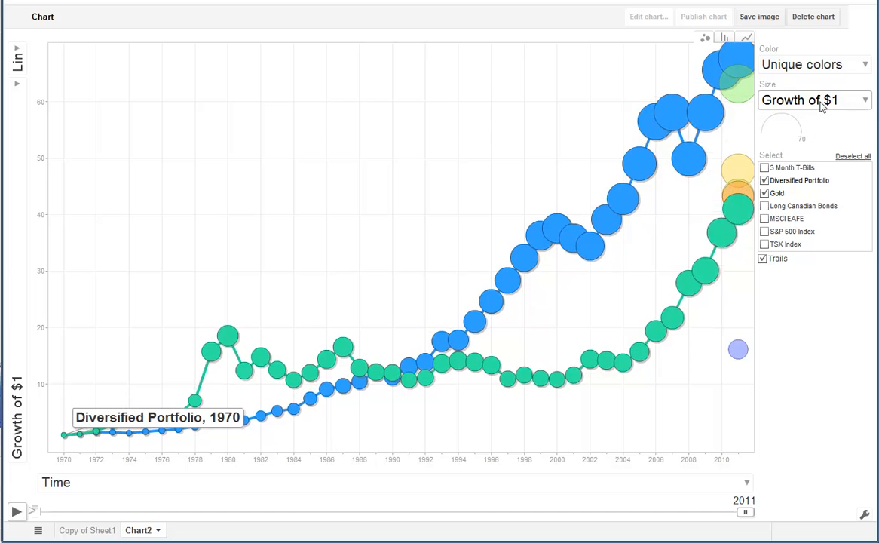
Step: Color the bubbles by Annual return and replay the animation from 1970 to 2011
left_click(821, 106)
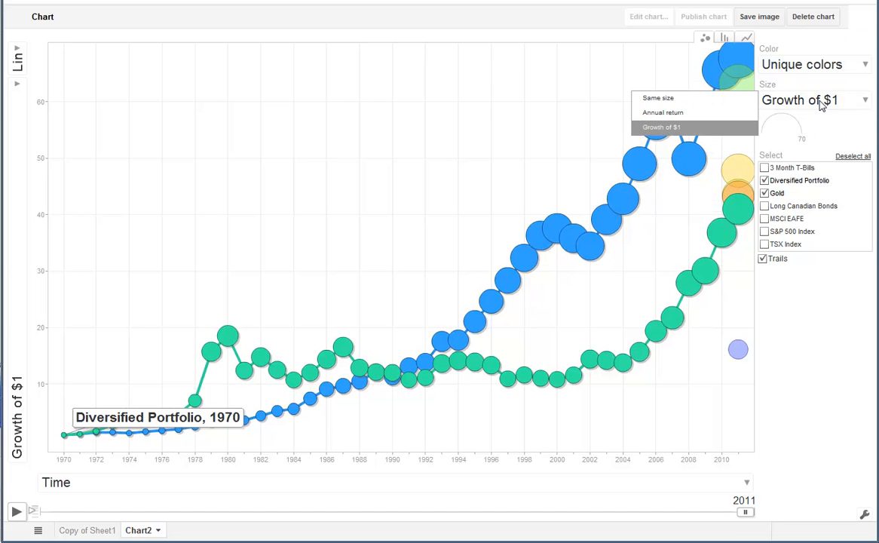
left_click(826, 71)
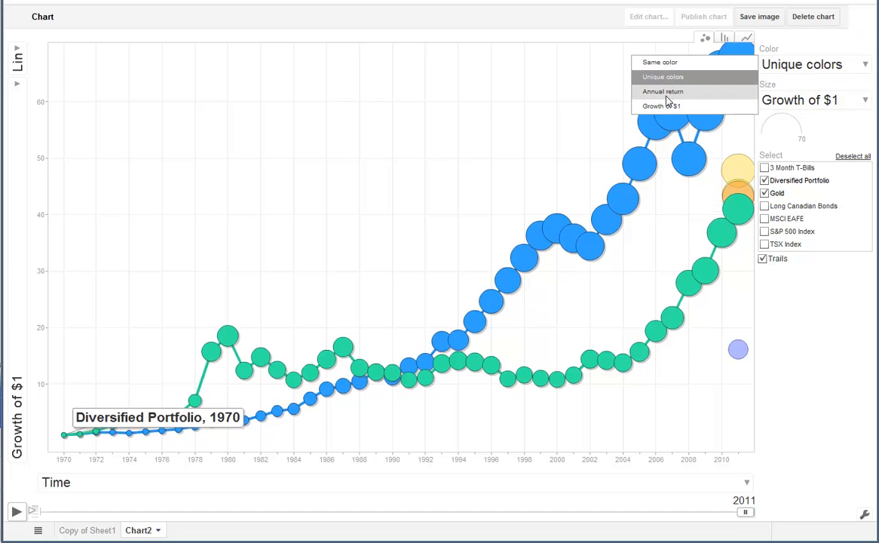
left_click(667, 92)
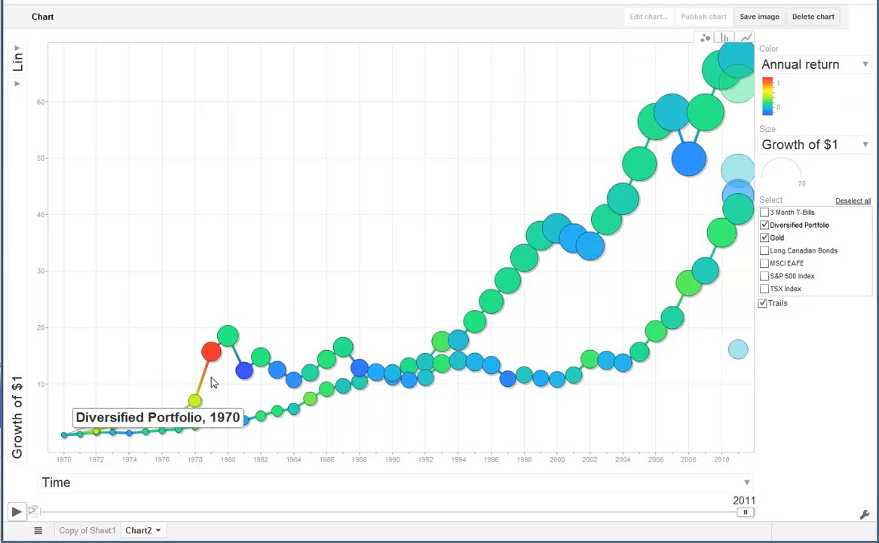
mouse_move(213, 356)
left_click(16, 511)
Step: Switch the visualization to a bar chart and order the bars alphabetically
left_click(725, 39)
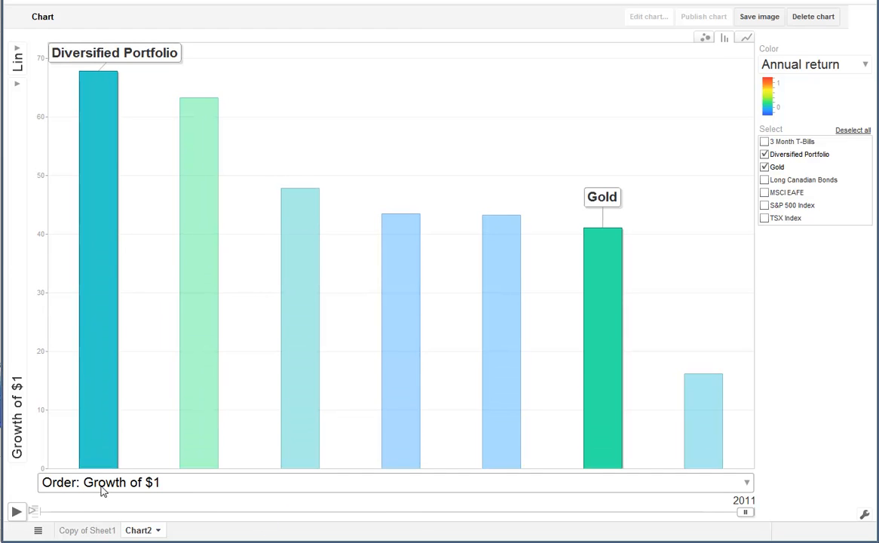
left_click(104, 486)
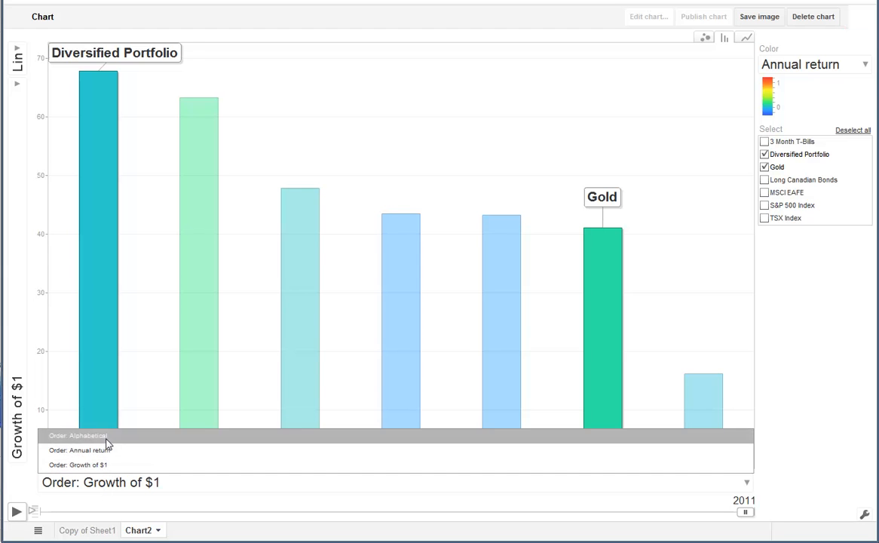
left_click(107, 437)
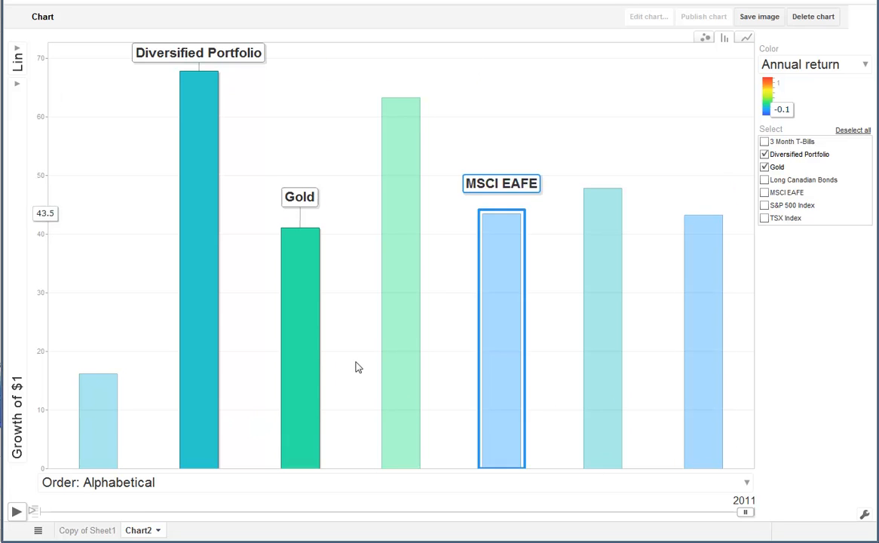
mouse_move(96, 457)
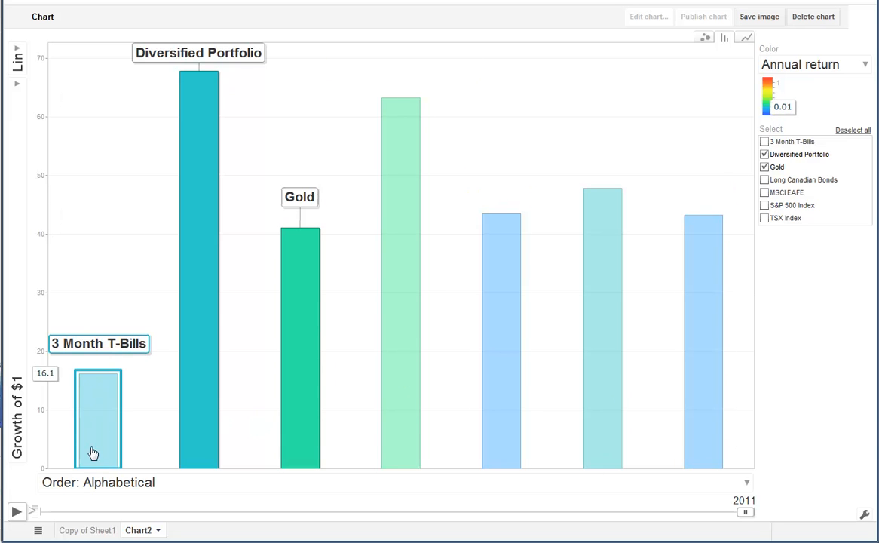
Step: Replay the bar chart animation through 2011 to compare the growth of Diversified Portfolio and Gold
left_click(18, 424)
left_click(20, 426)
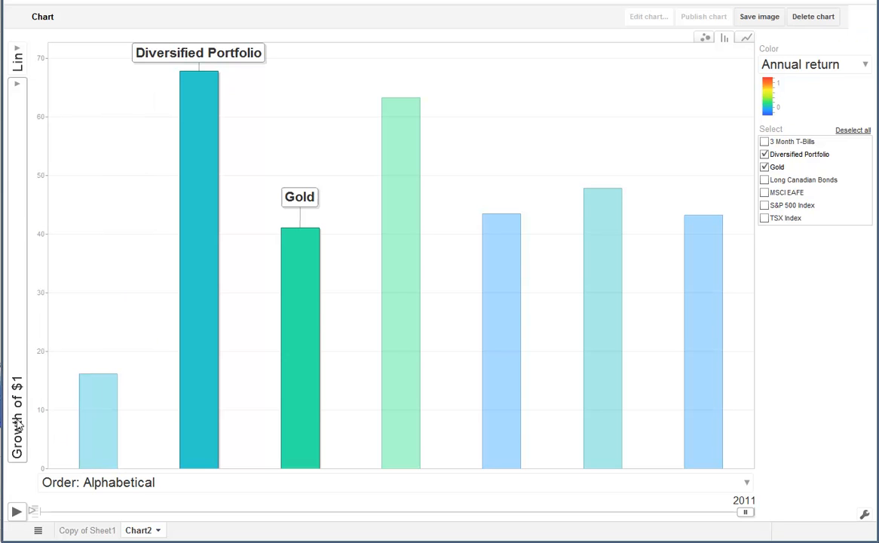
left_click(16, 512)
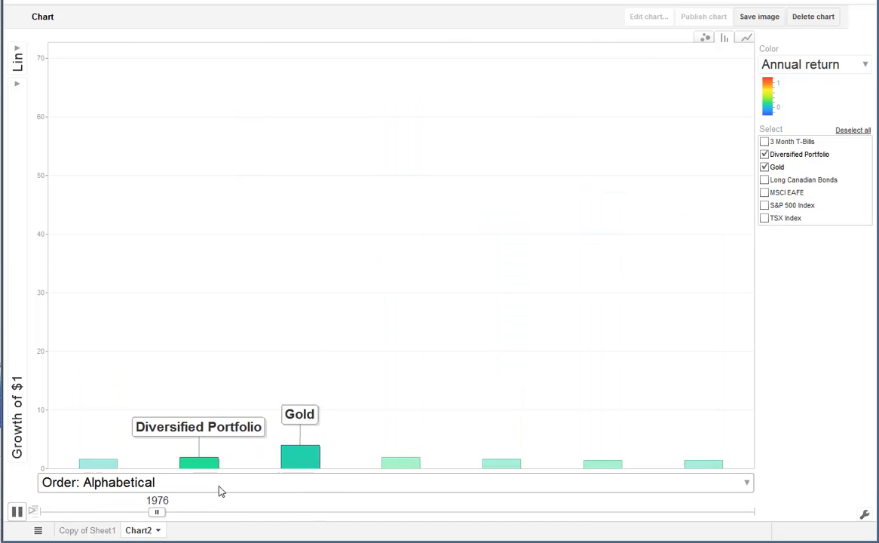
mouse_move(212, 467)
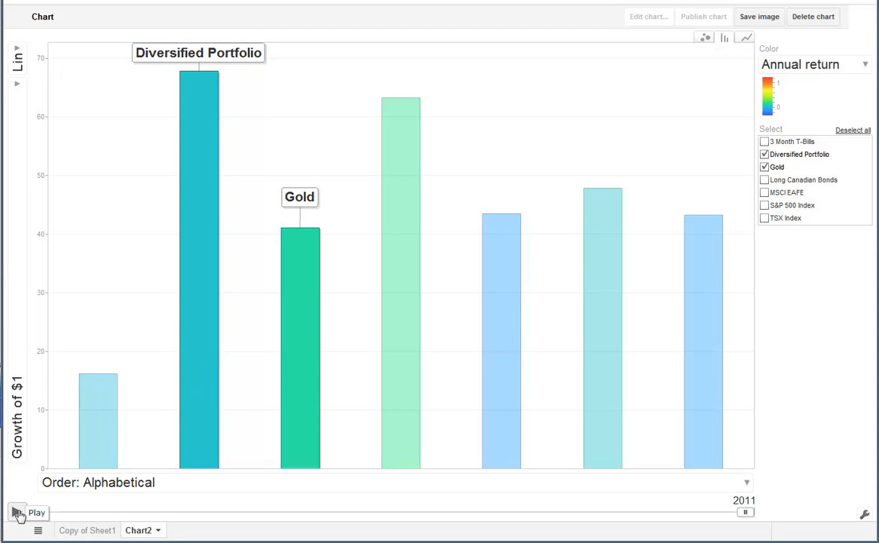
Step: Restart the bar animation, pause at 1973 to set the color to Unique colors, and resume until 1979
left_click(17, 513)
left_click(16, 512)
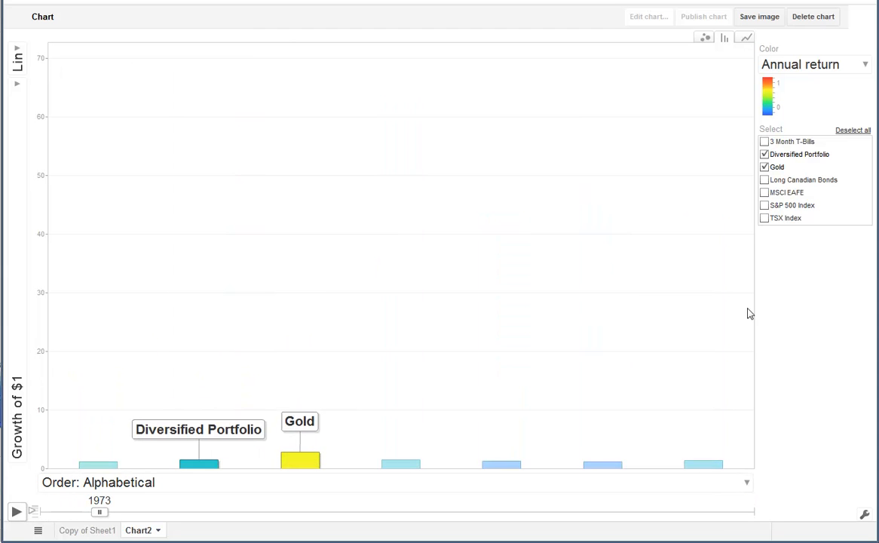
left_click(762, 64)
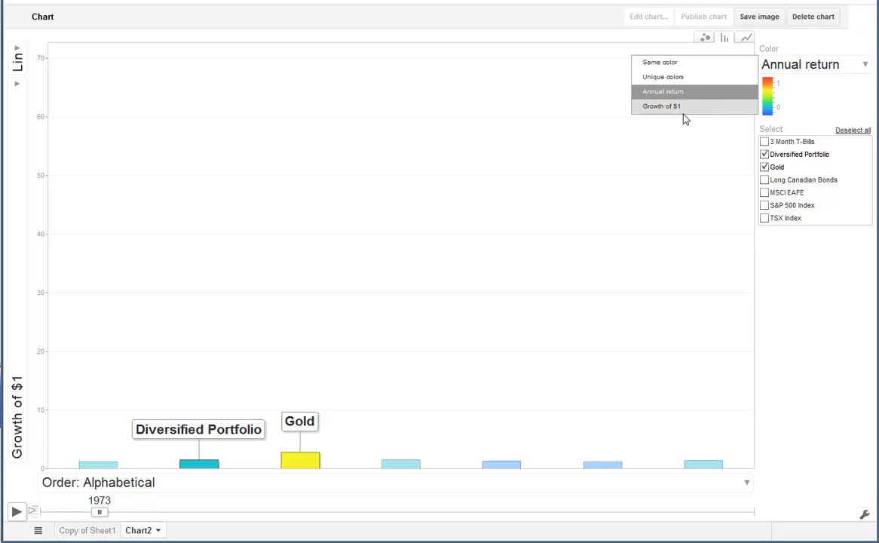
left_click(670, 78)
left_click(18, 515)
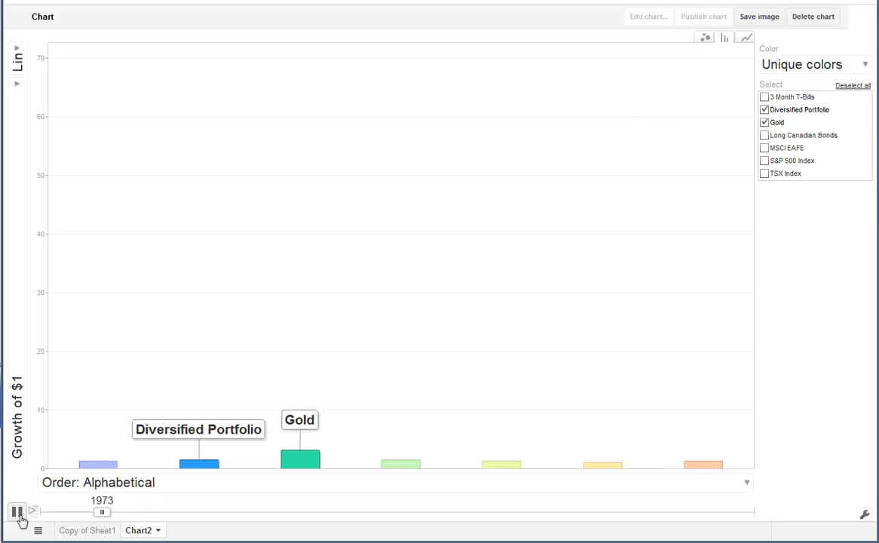
left_click(18, 515)
left_click(24, 406)
left_click(23, 407)
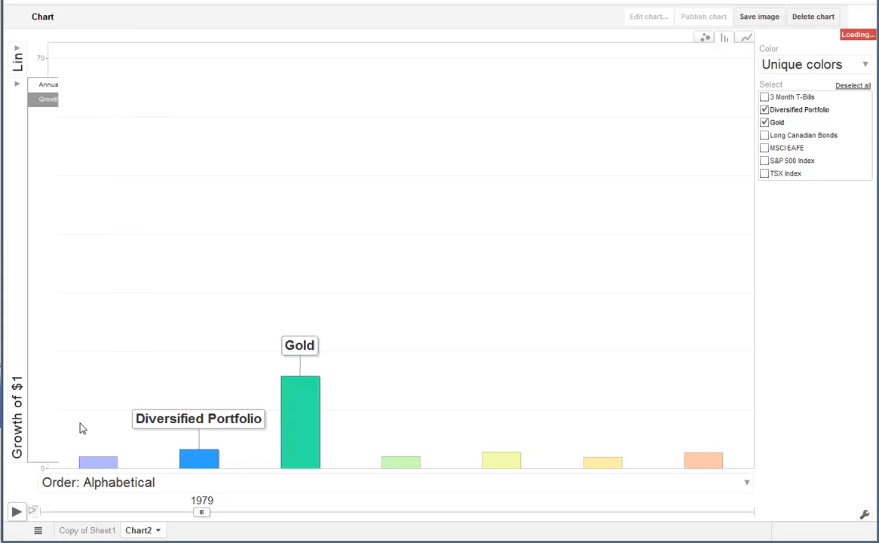
left_click(241, 485)
left_click(245, 486)
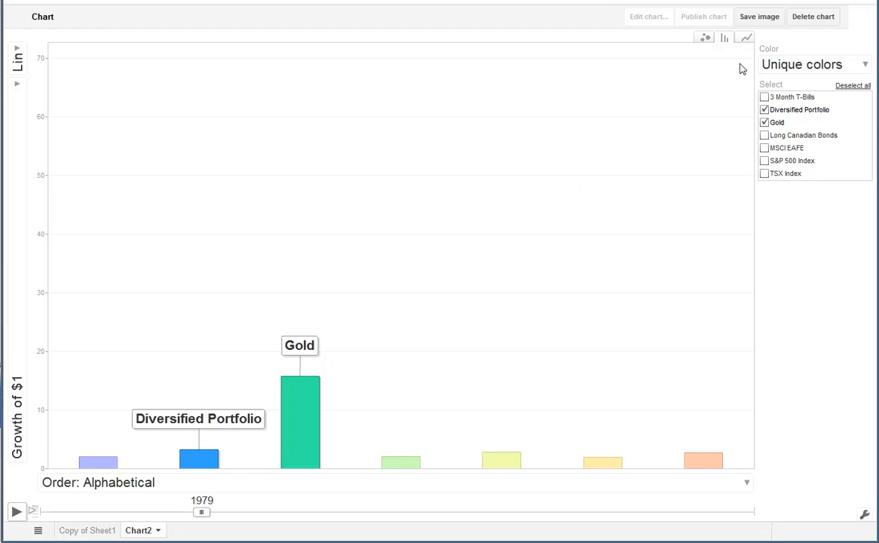
Step: Switch the visualization to a line chart and inspect Gold's Growth of $1 for 2008
left_click(747, 39)
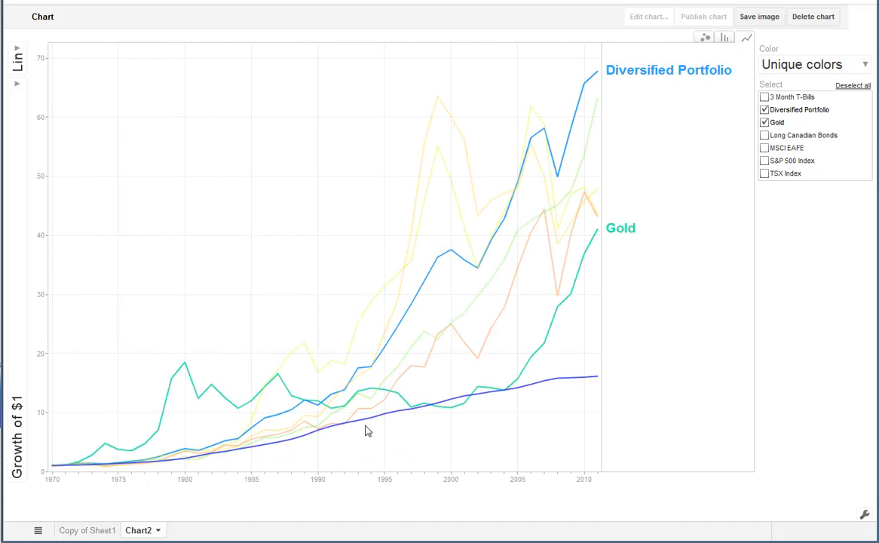
mouse_move(558, 308)
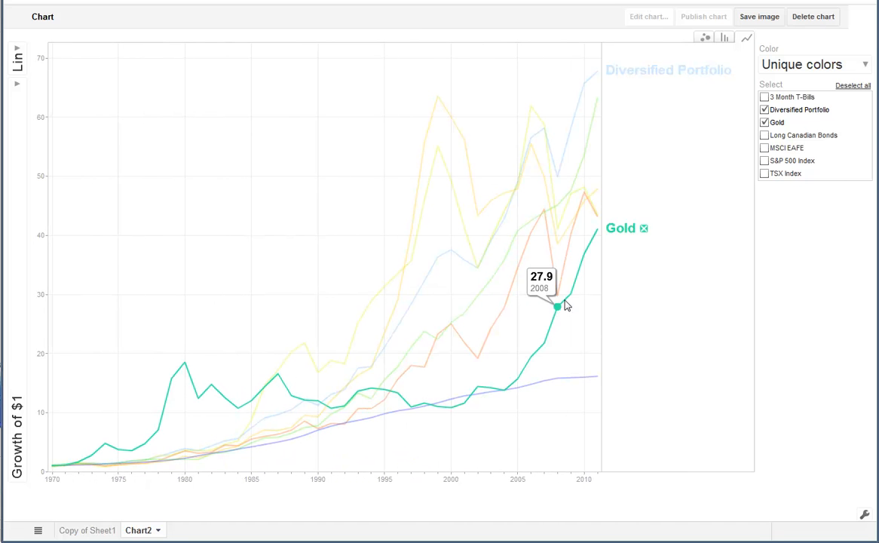